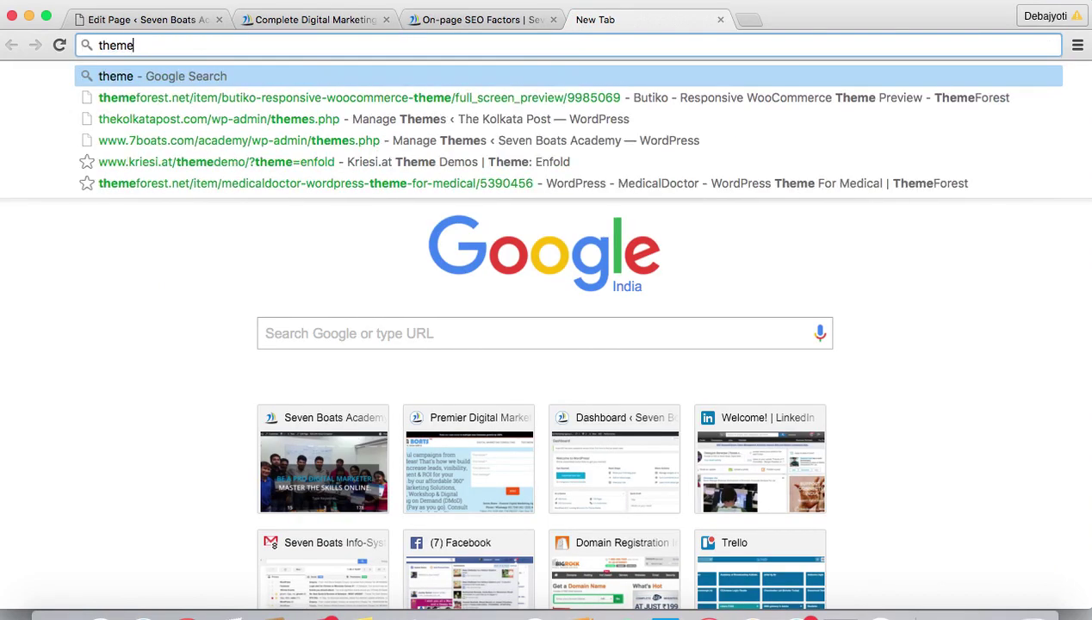
- Open the themeforest.net website
text(forest.n)
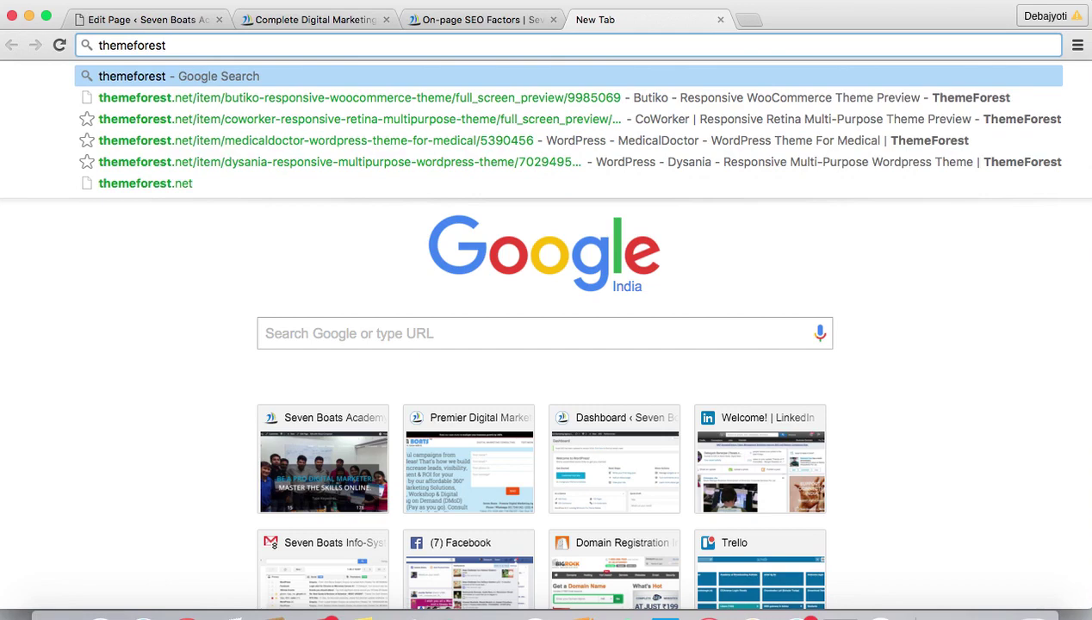
text(et)
key(Return)
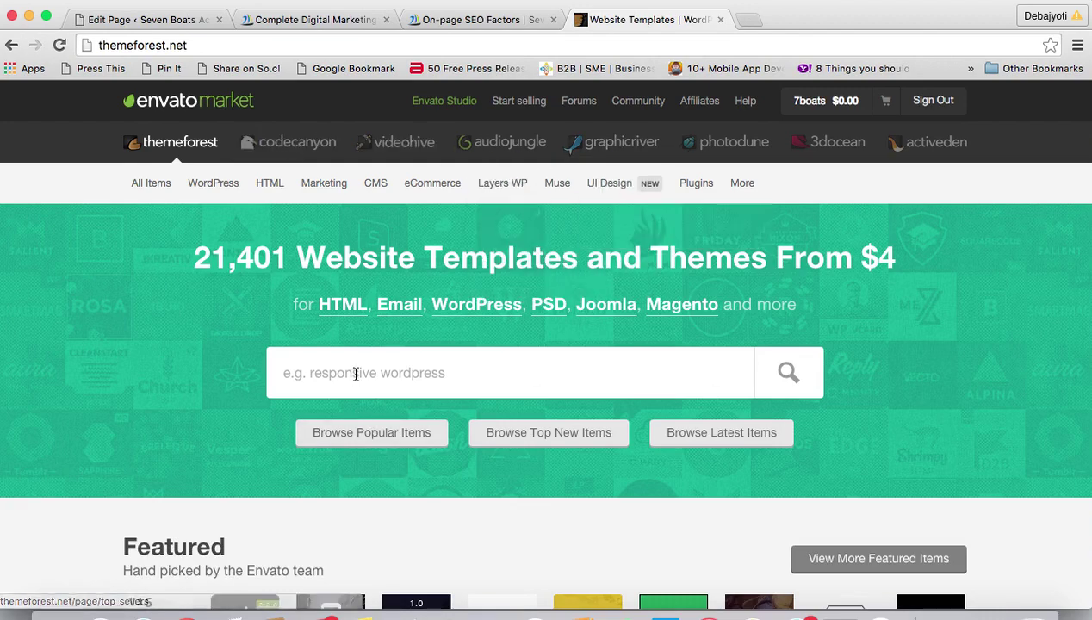
- Search ThemeForest for "responsive html" and look over the first templates in the results
click(329, 373)
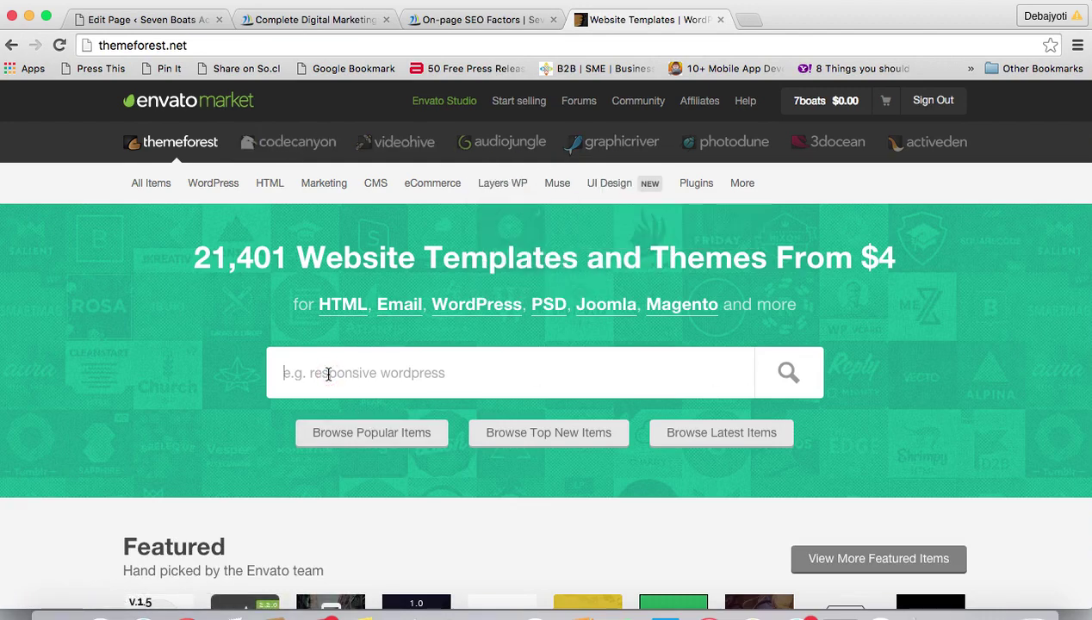
text(resp)
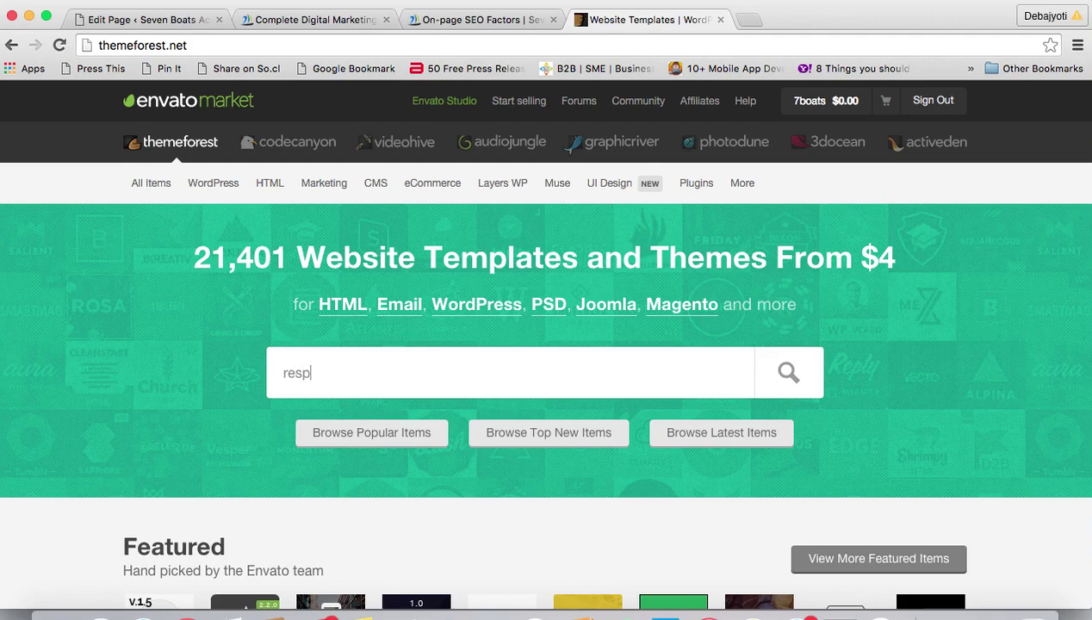
text(onsive html)
key(Return)
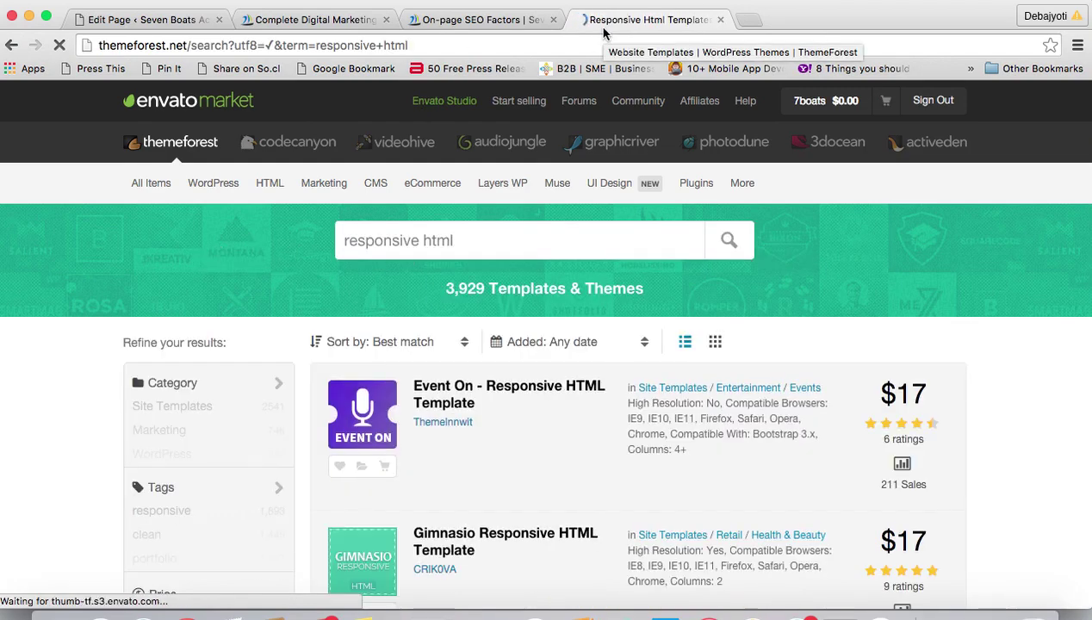
mouse_move(745, 101)
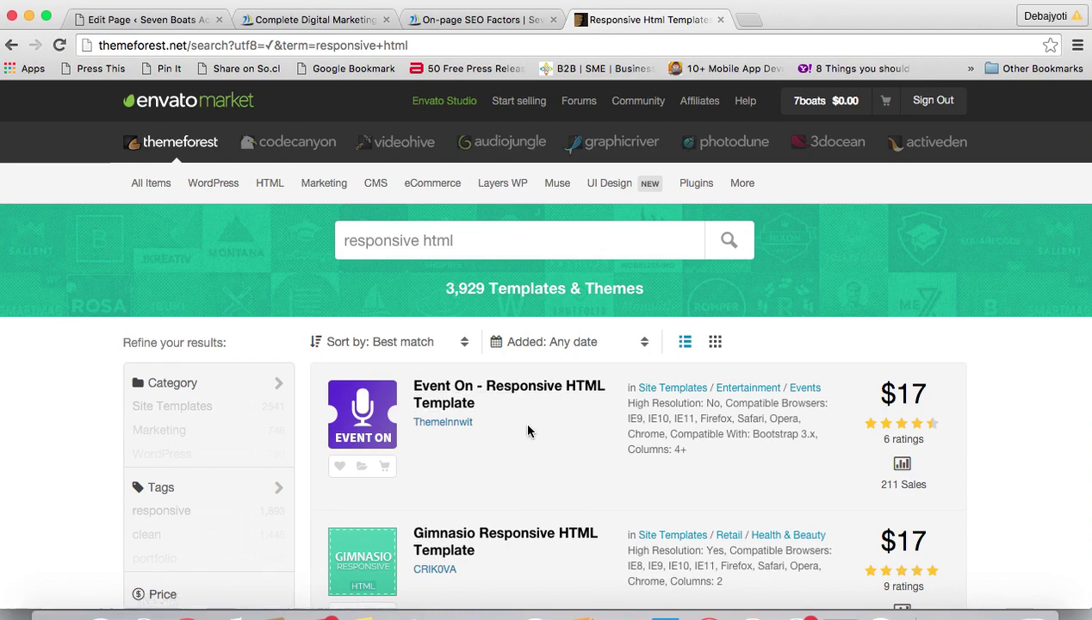
scroll(528, 429, down, 5)
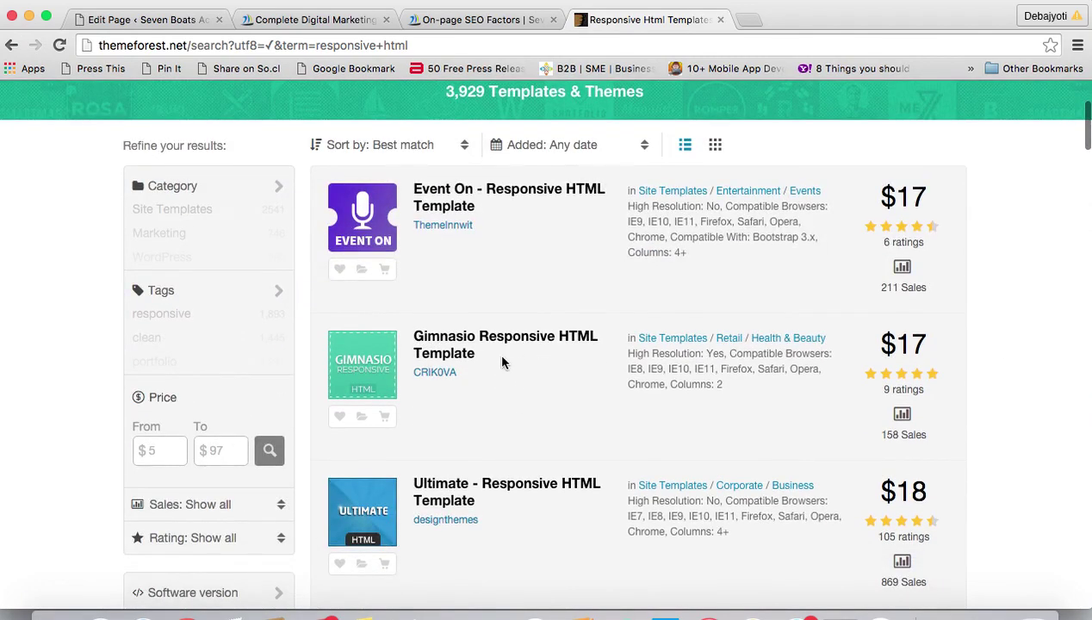
scroll(545, 465, up, 5)
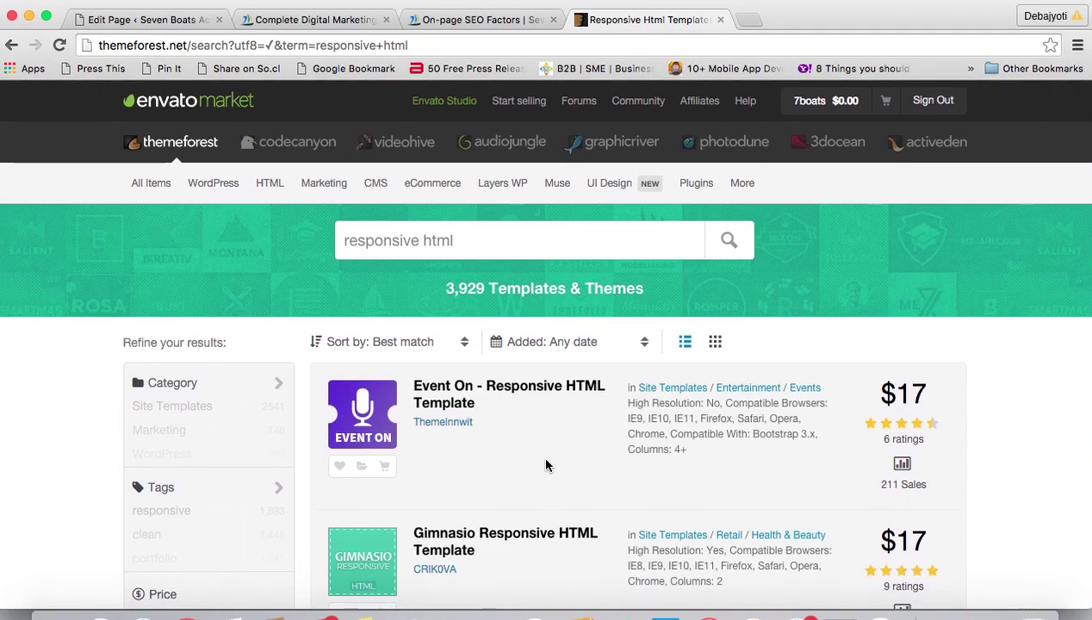
- Search Google in a new tab for "google mobile frindly checker tool" and switch to the corrected spelling "friendly"
click(750, 20)
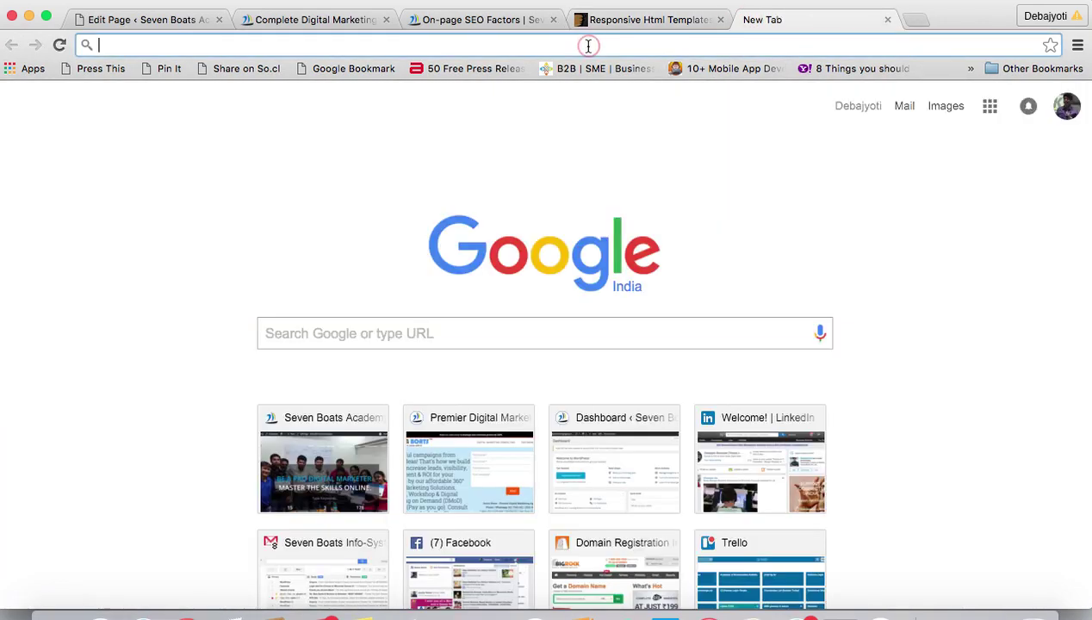
text(google )
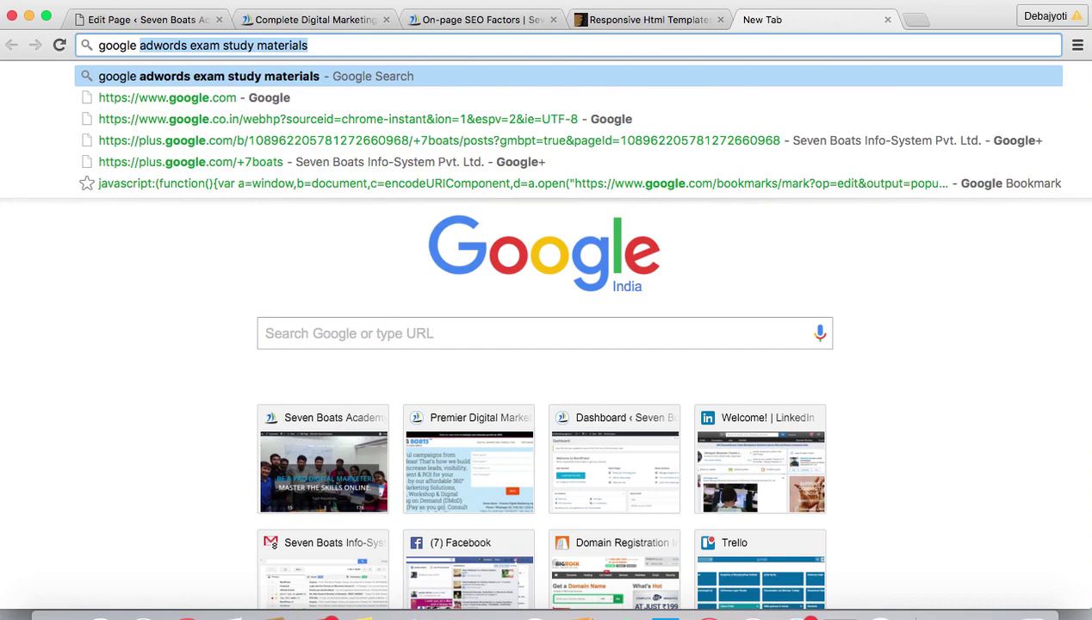
text(moble)
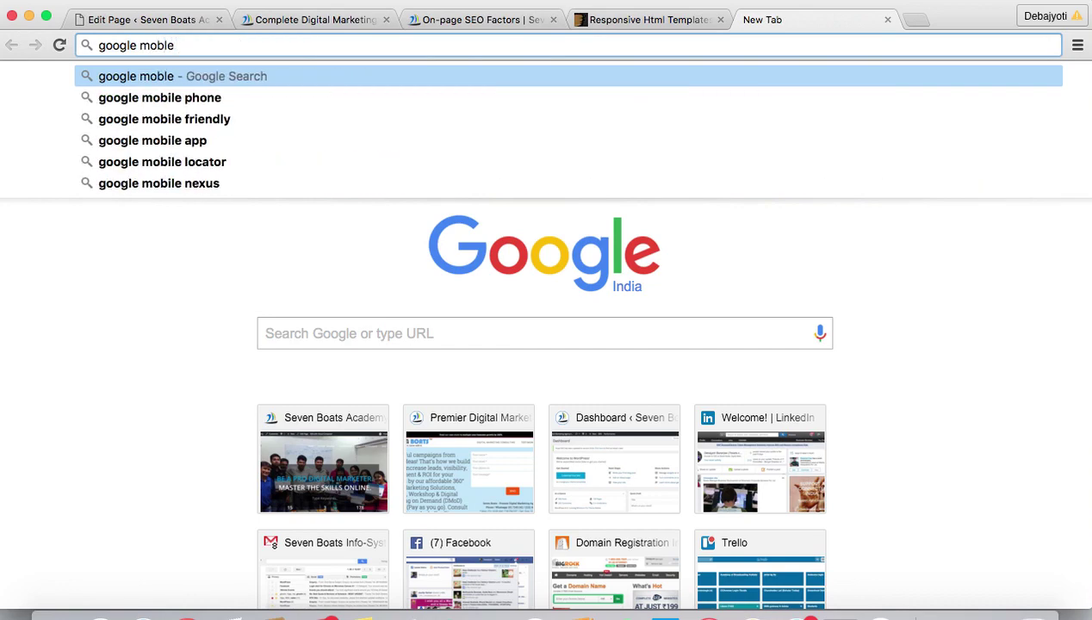
key(BackSpace)
key(BackSpace)
text(ile fr)
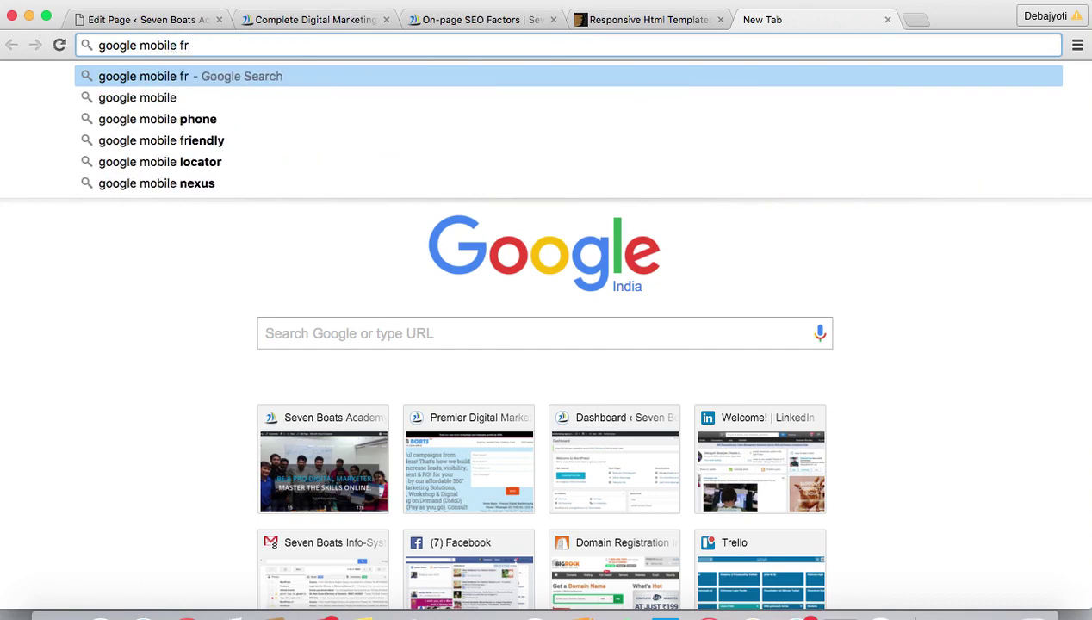
text(ine)
key(BackSpace)
text(d)
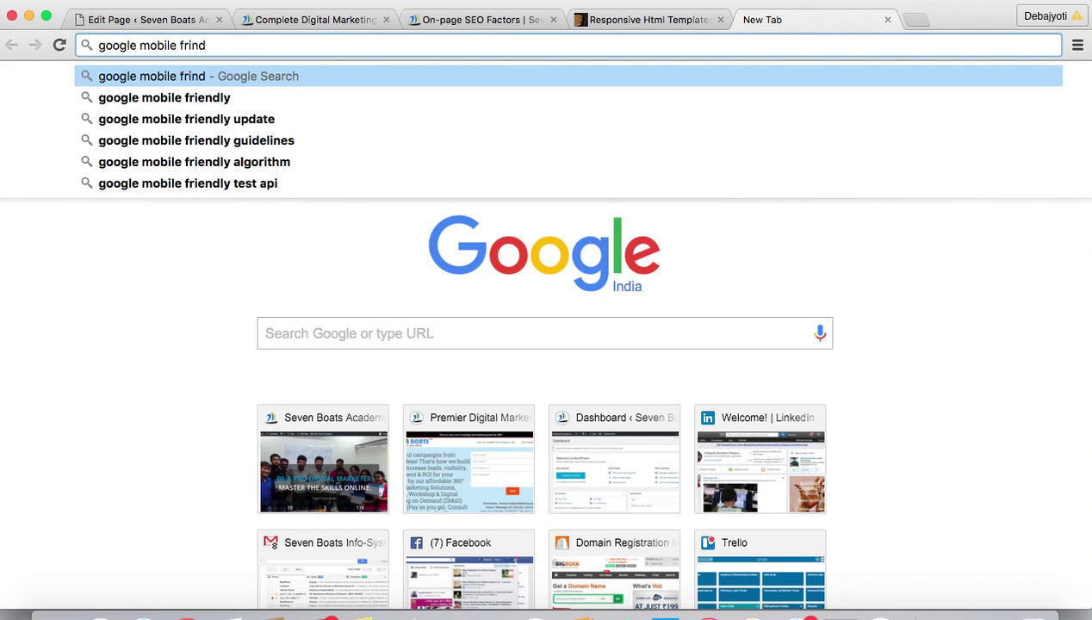
text(l)
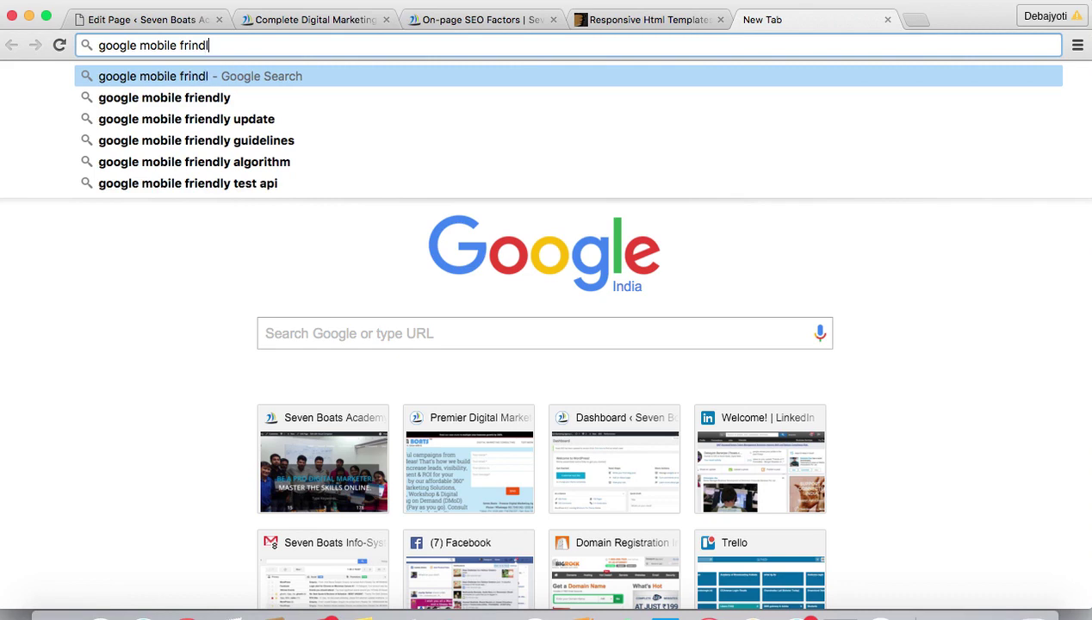
text(y checker tool)
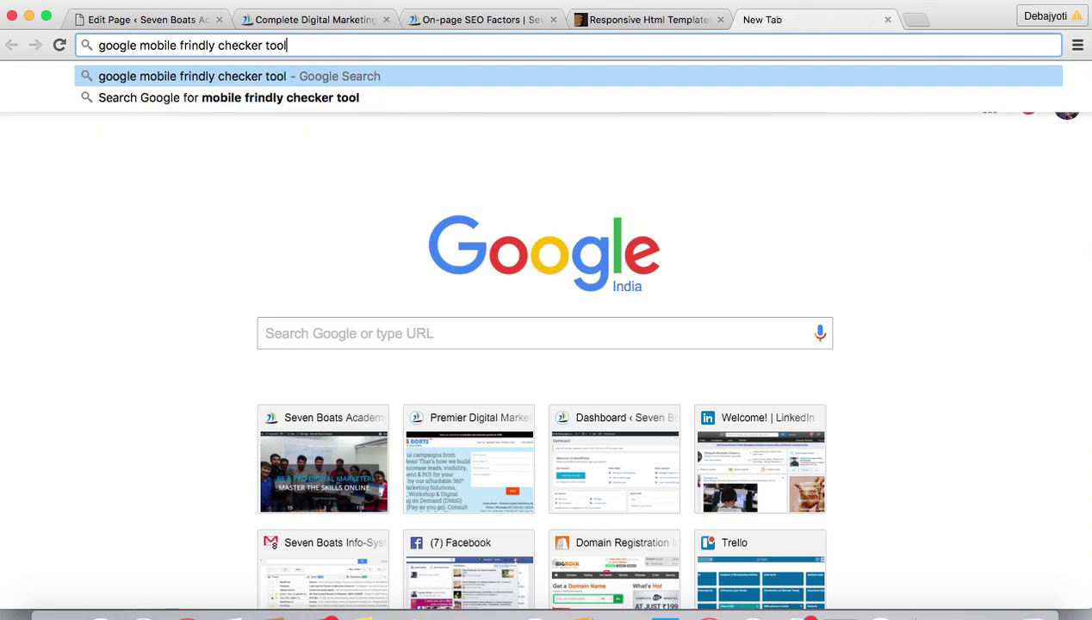
key(Return)
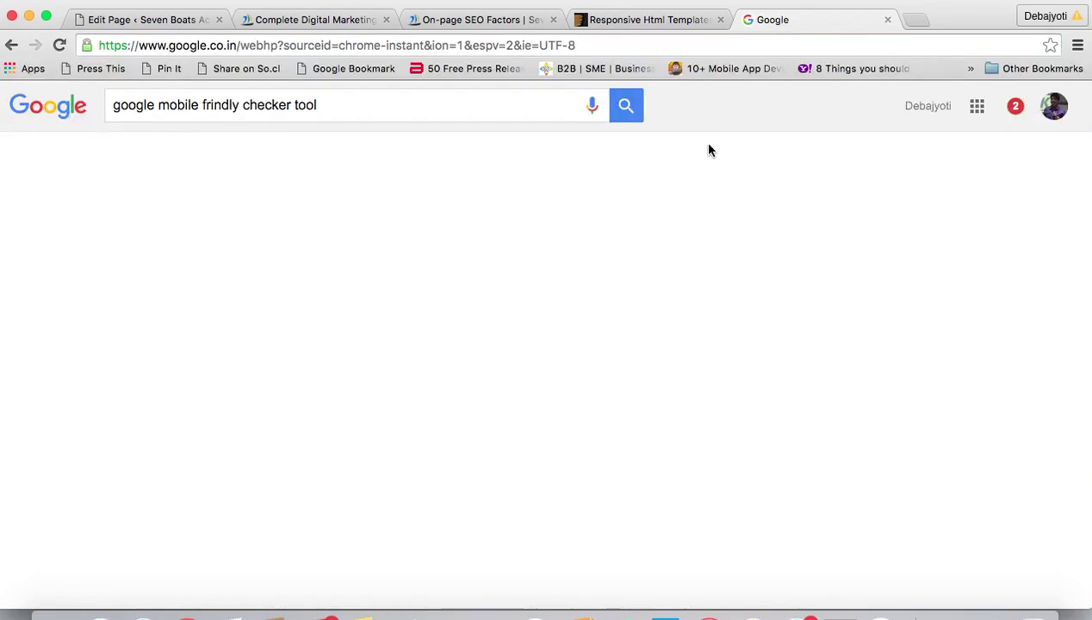
click(355, 241)
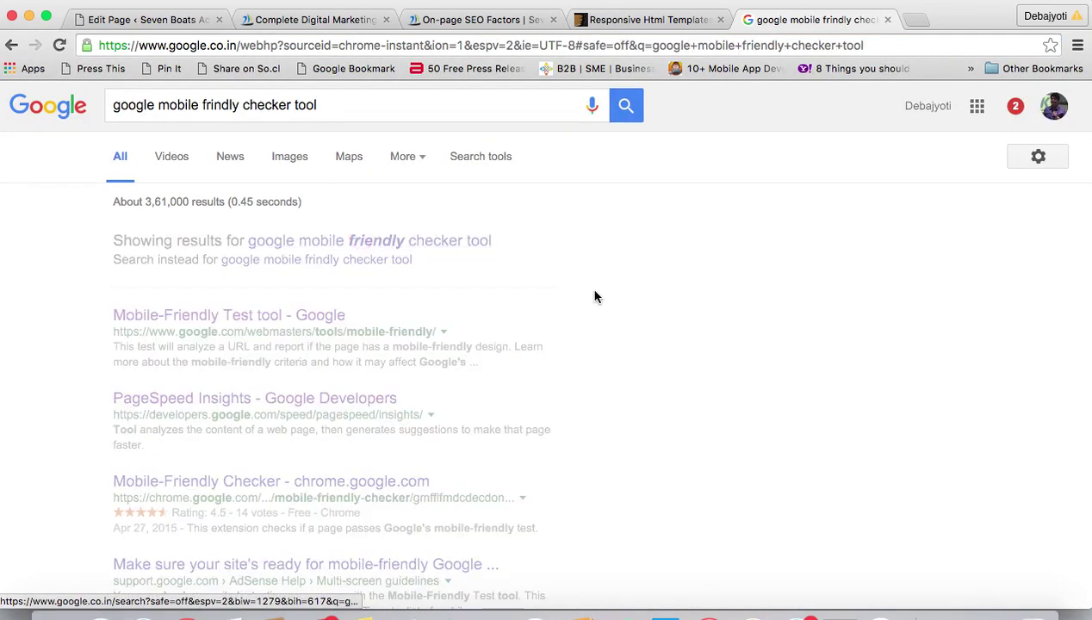
click(207, 243)
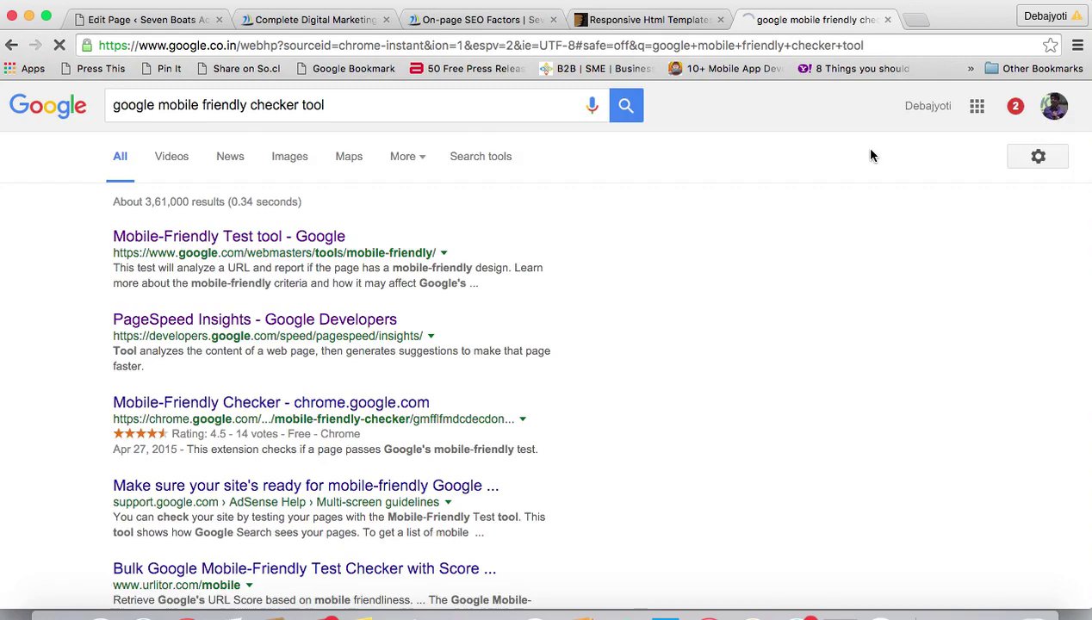
click(179, 295)
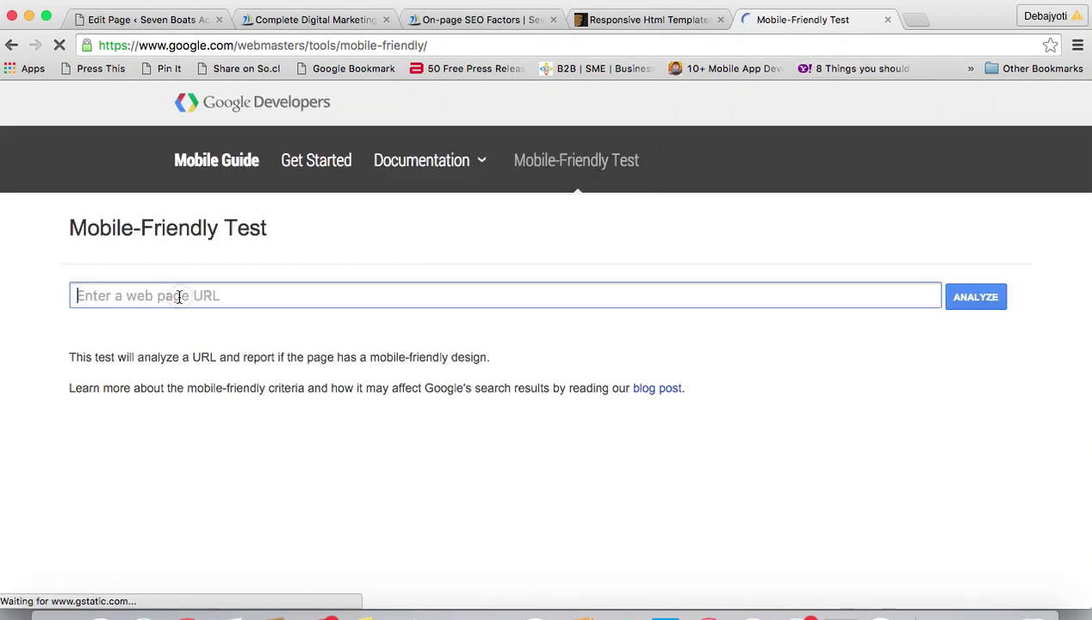
text(htt)
click(196, 320)
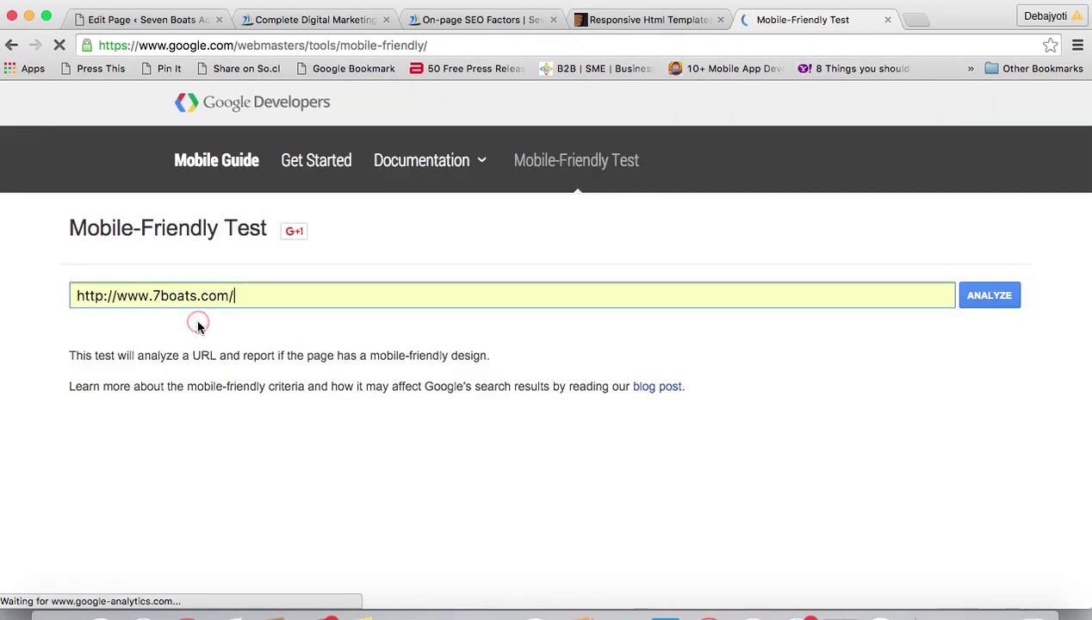
click(989, 296)
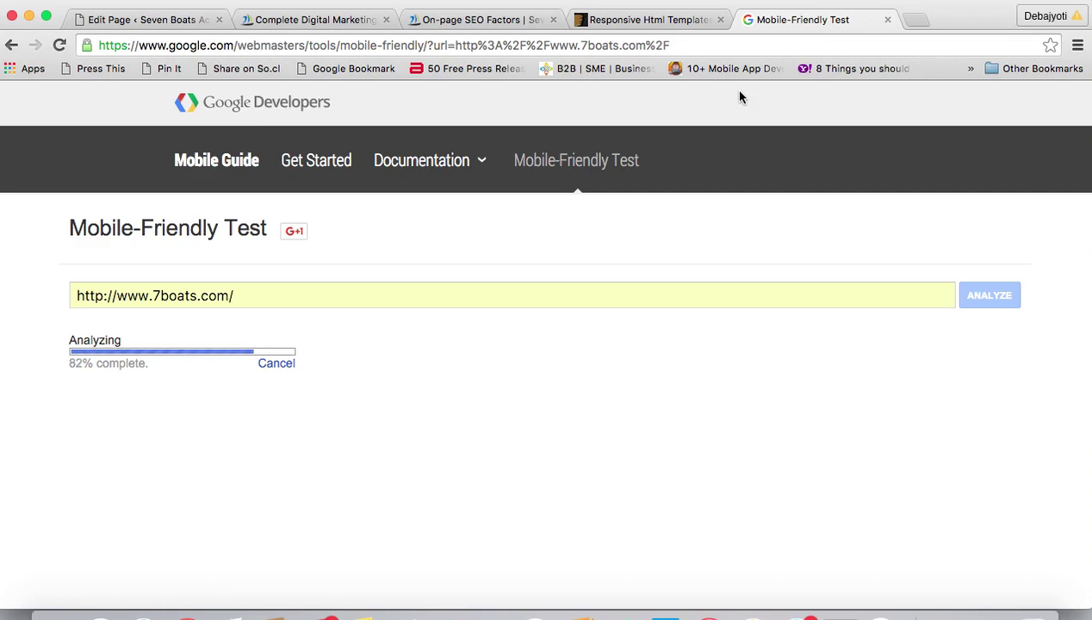
- Open 7boats.com in a new tab and display its page source
click(916, 20)
text(7boats.com)
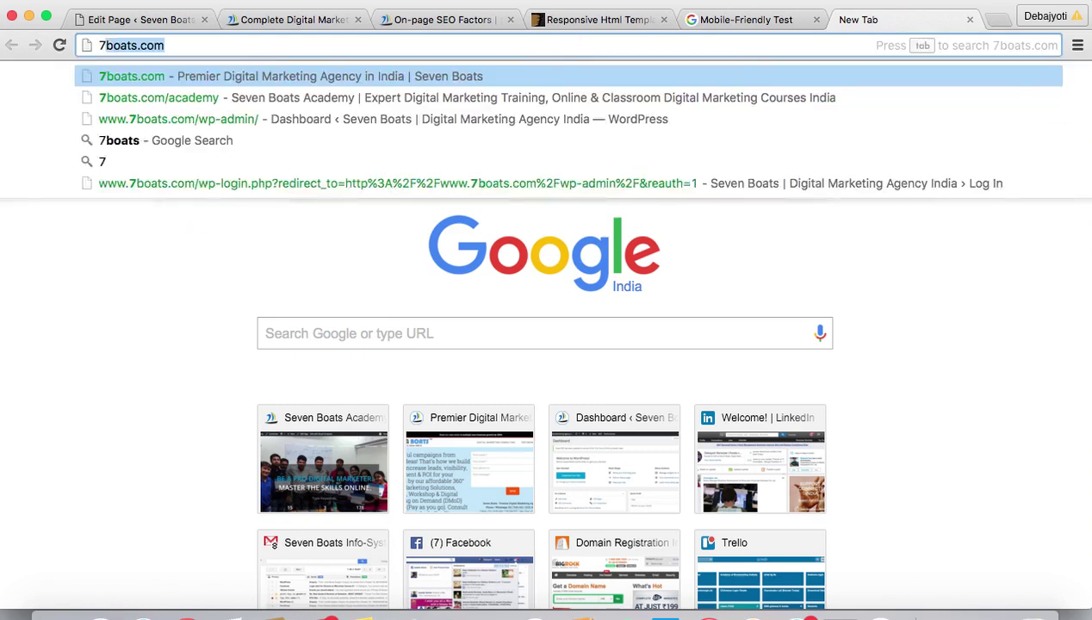
key(Return)
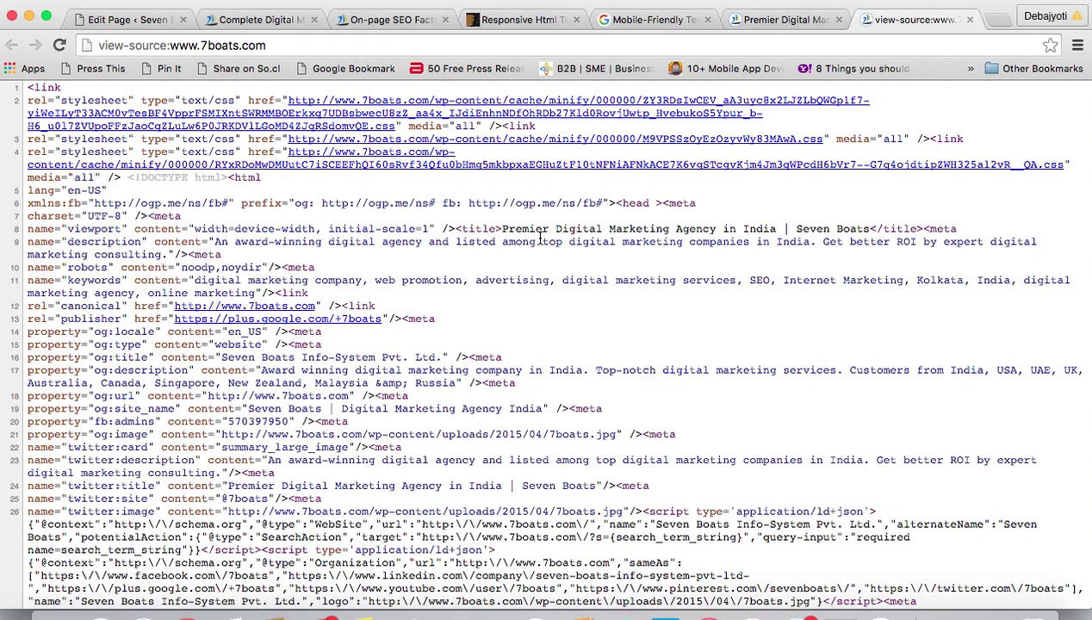
- Find "viewp" in the page source and select the whole viewport meta tag
key(ctrl+f)
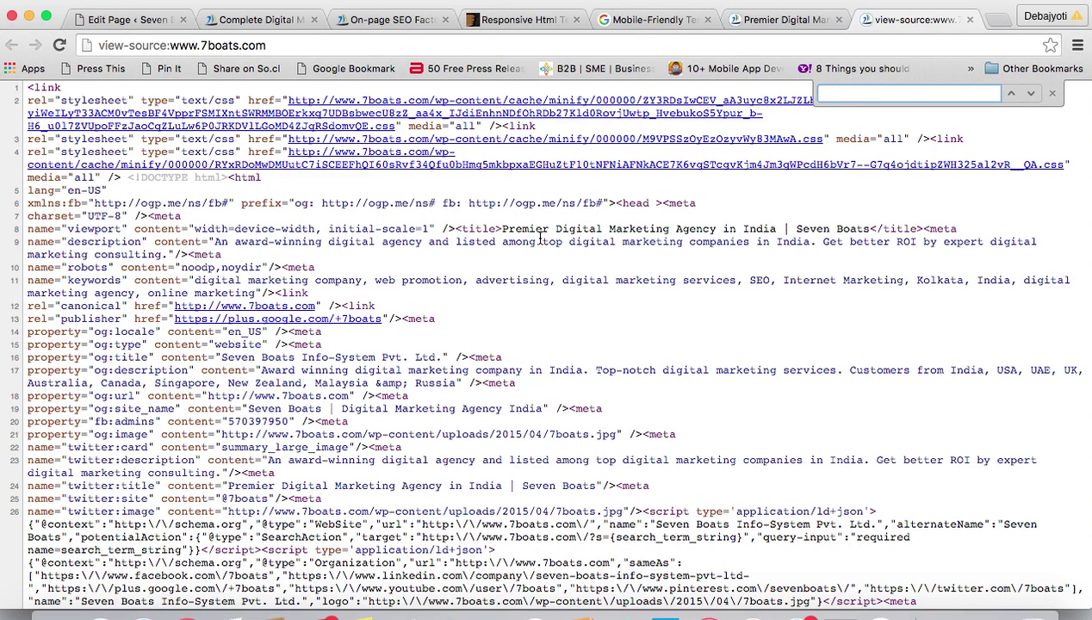
text(viewp)
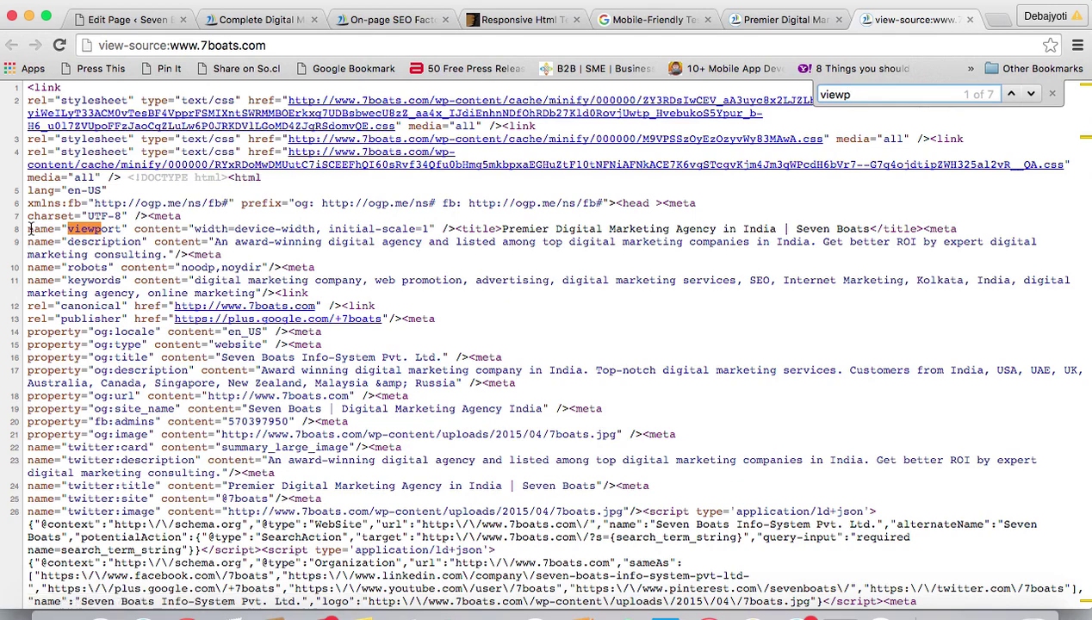
drag(149, 216, 455, 230)
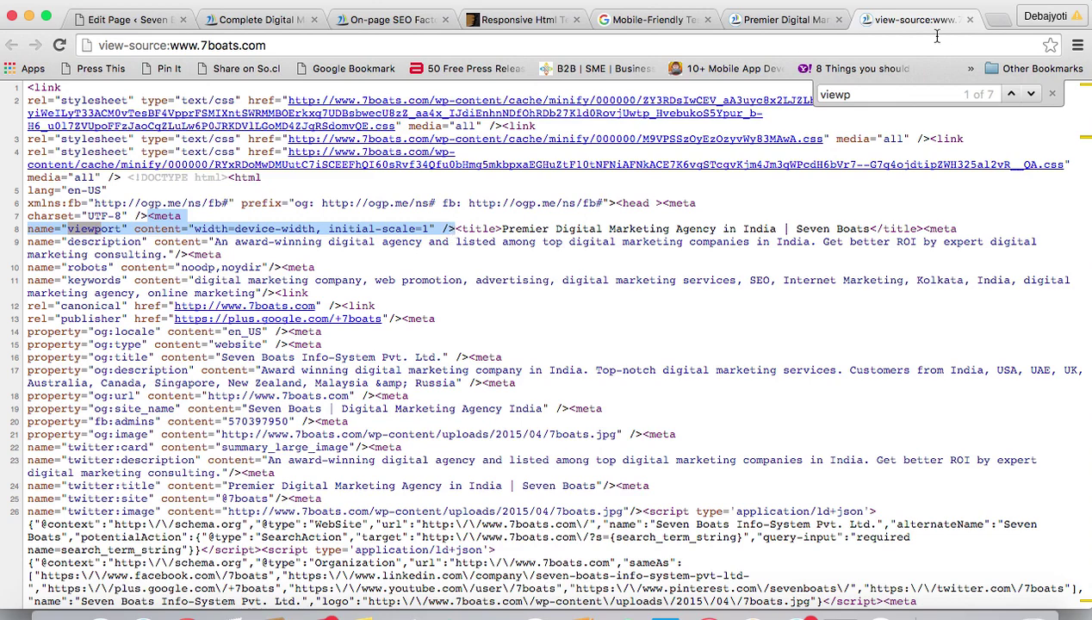
- Return to the Mobile-Friendly Test results and expand the list of resources that could not be loaded
click(626, 18)
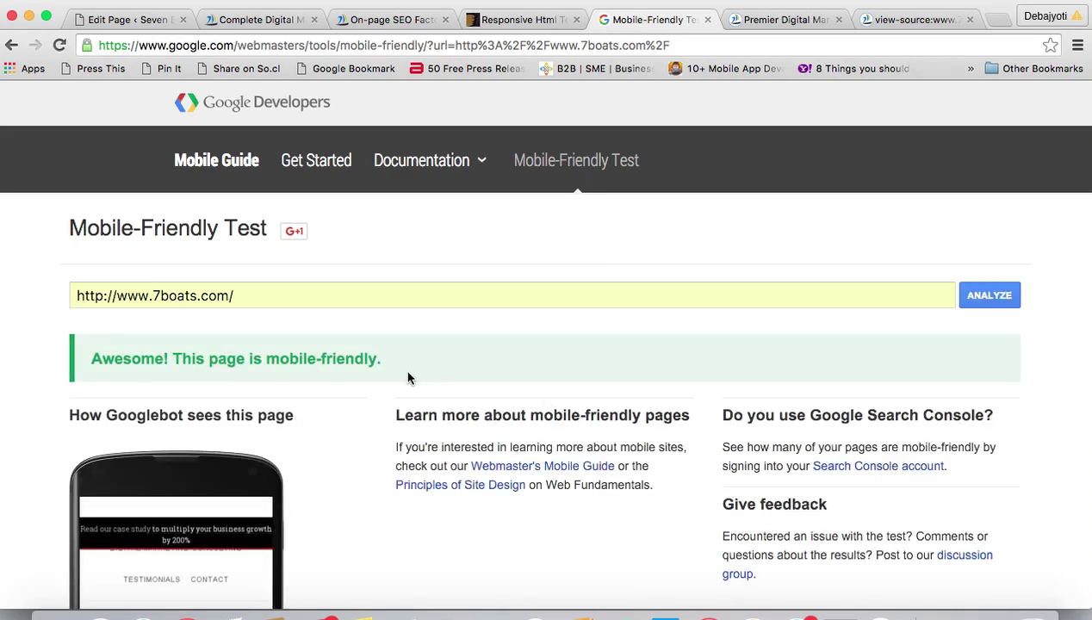
scroll(392, 408, down, 5)
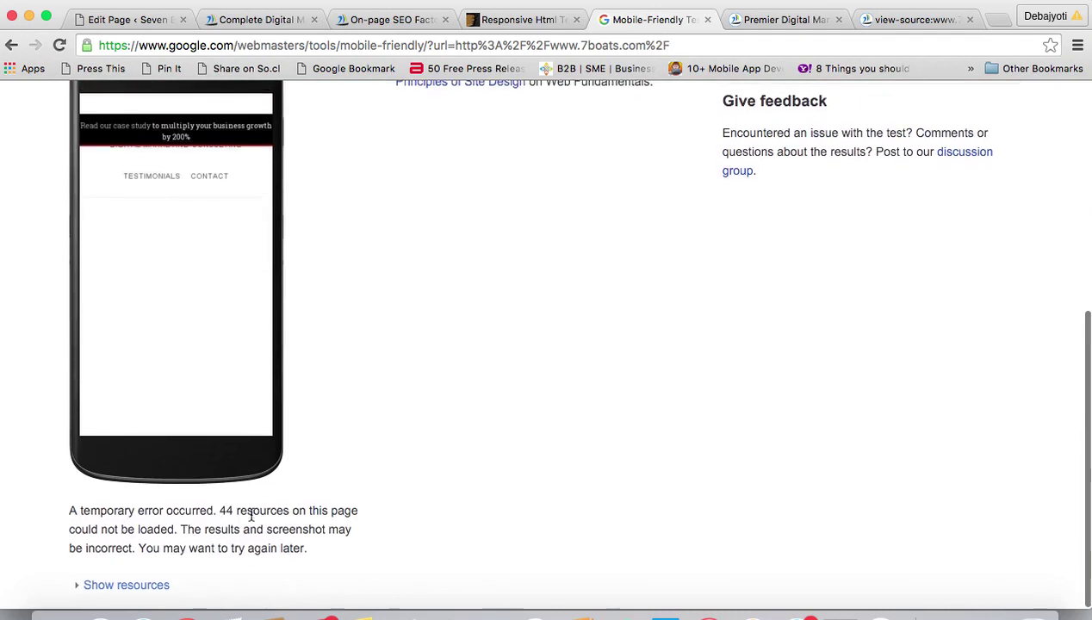
double_click(224, 512)
click(114, 591)
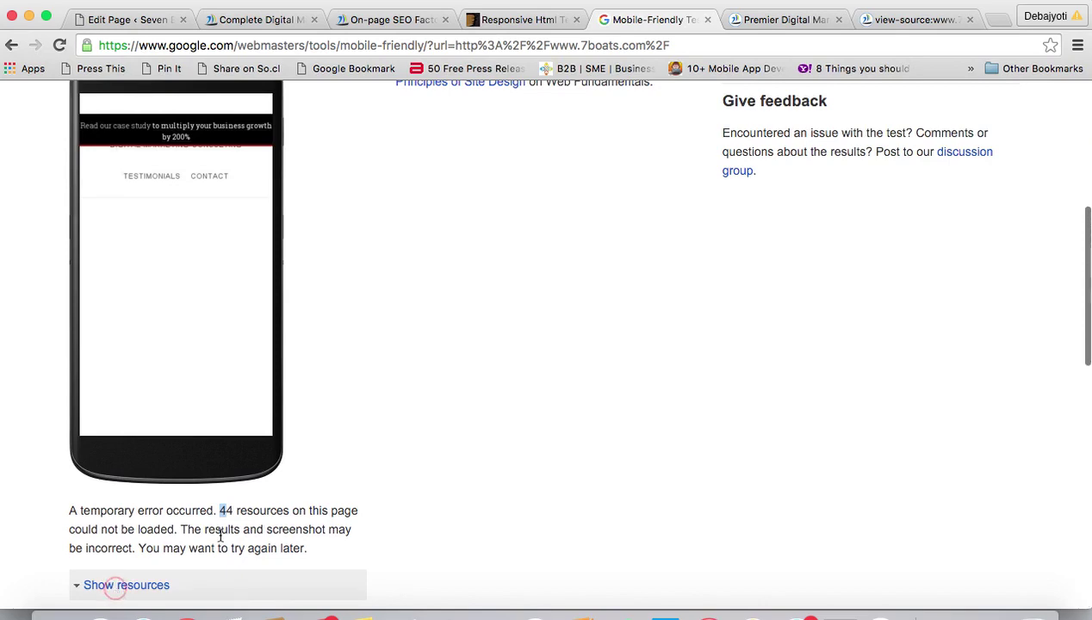
- Examine the list of unloaded resources and highlight the verdict message above the phone preview
scroll(441, 505, down, 10)
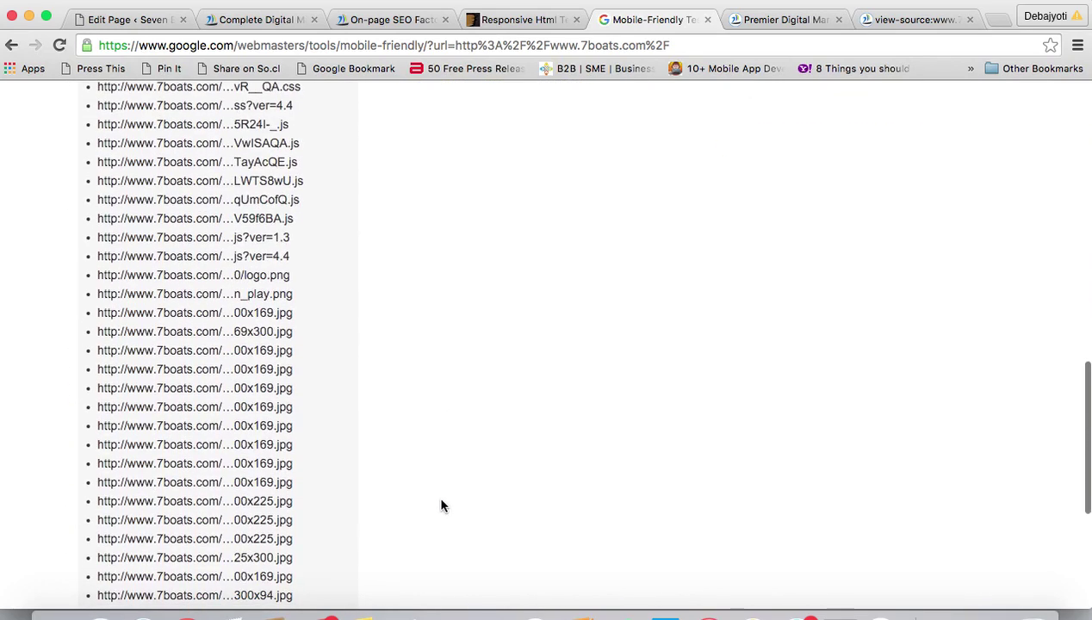
scroll(441, 506, down, 5)
scroll(442, 505, up, 4)
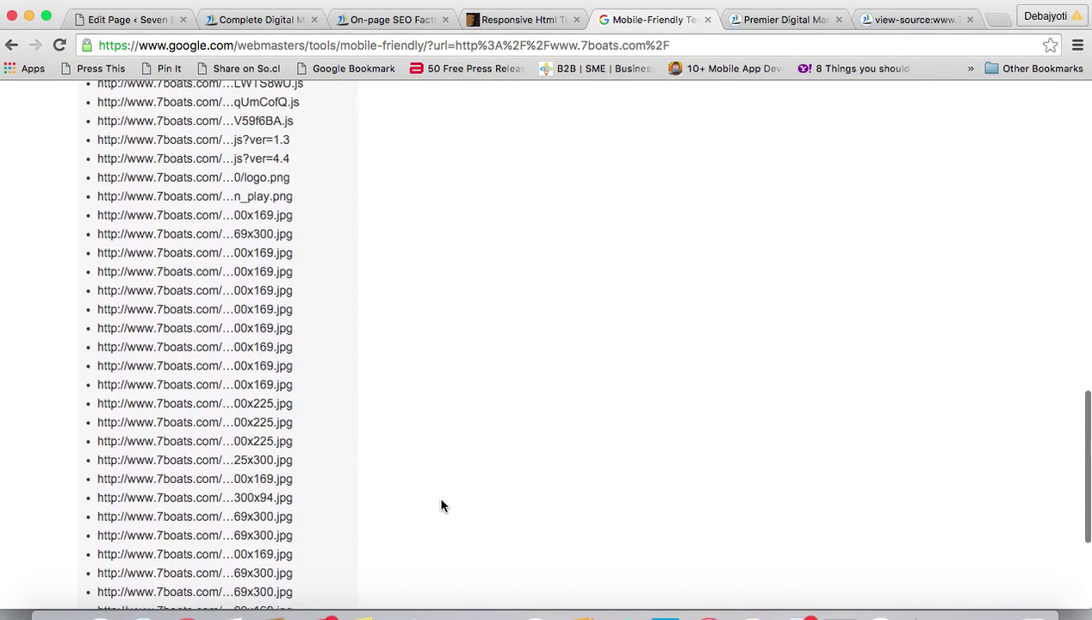
scroll(441, 505, up, 2)
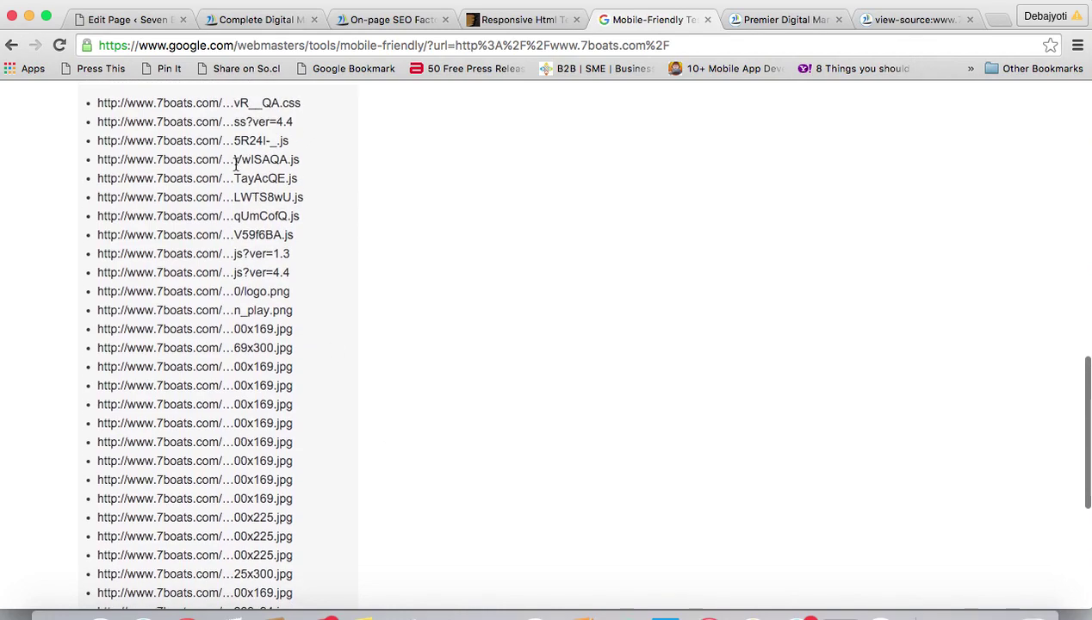
scroll(323, 300, up, 10)
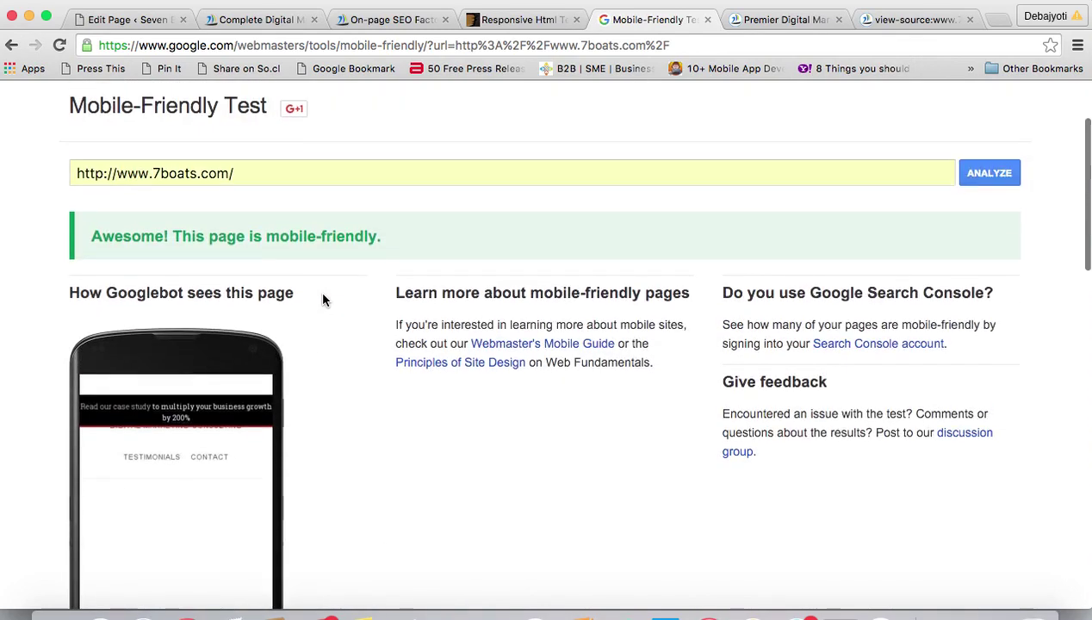
scroll(203, 390, up, 2)
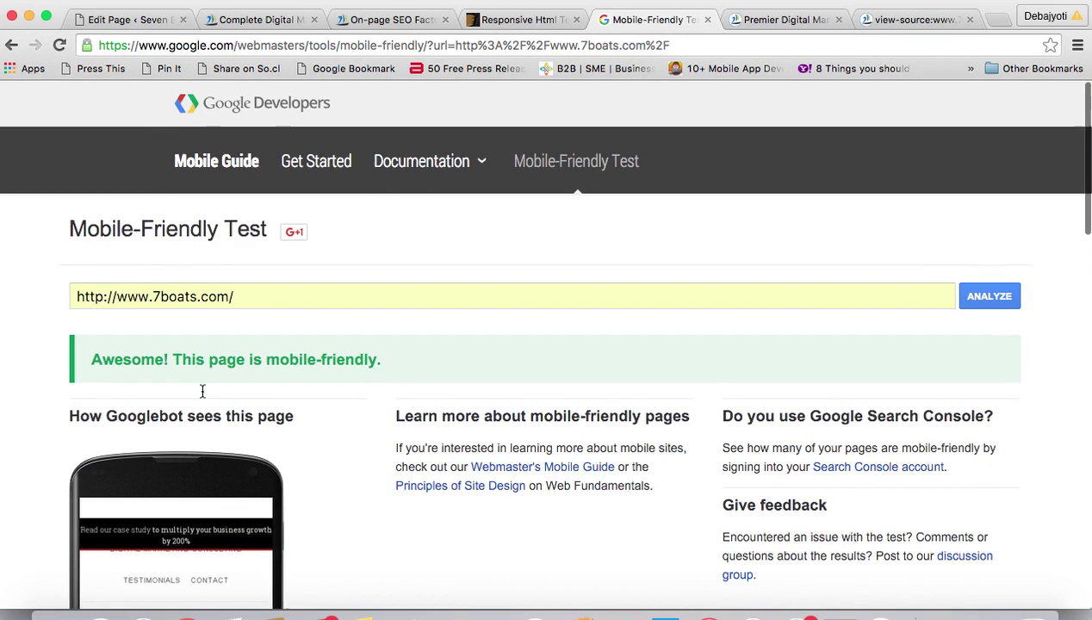
drag(91, 360, 381, 355)
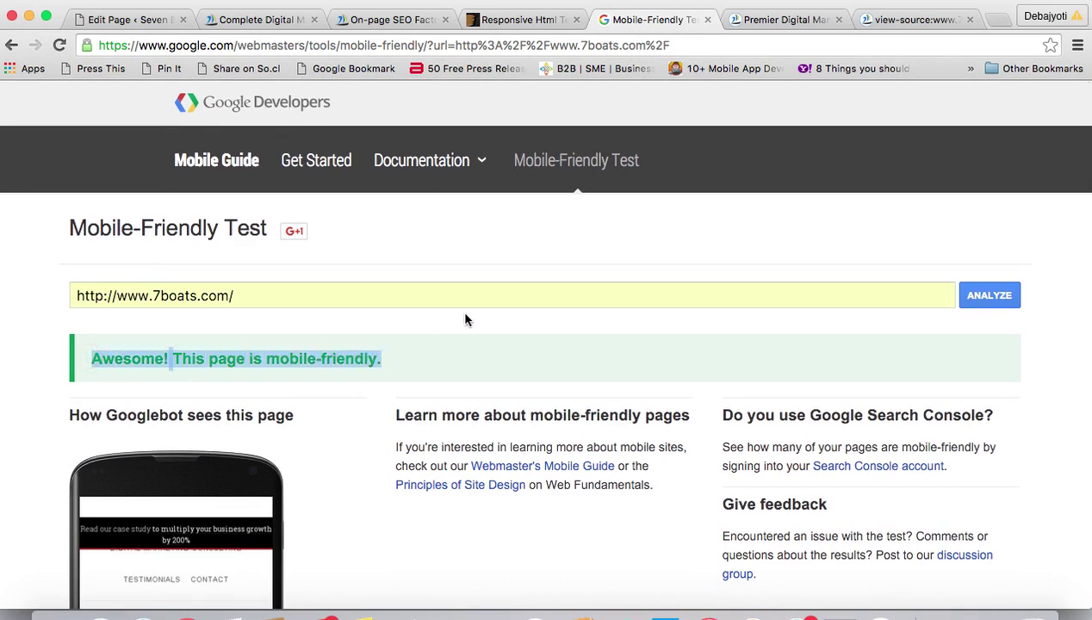